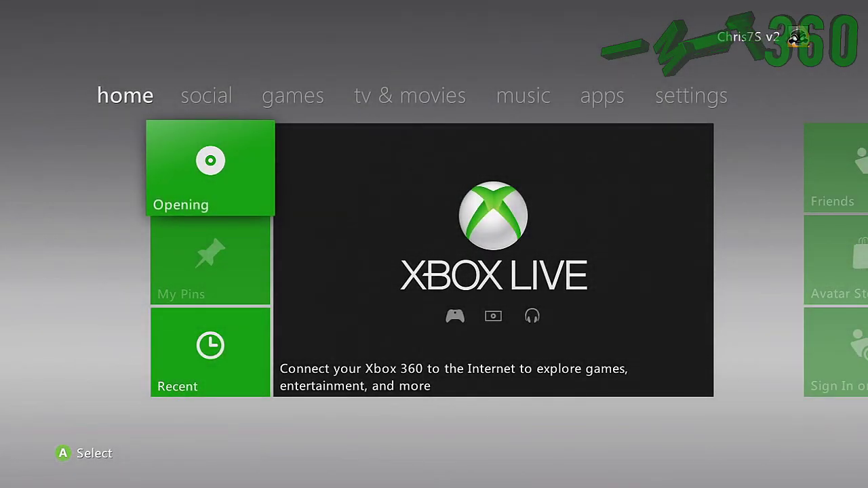
- Shut the console's disc tray with the Close Tray tile on the Home tab
key("Return")
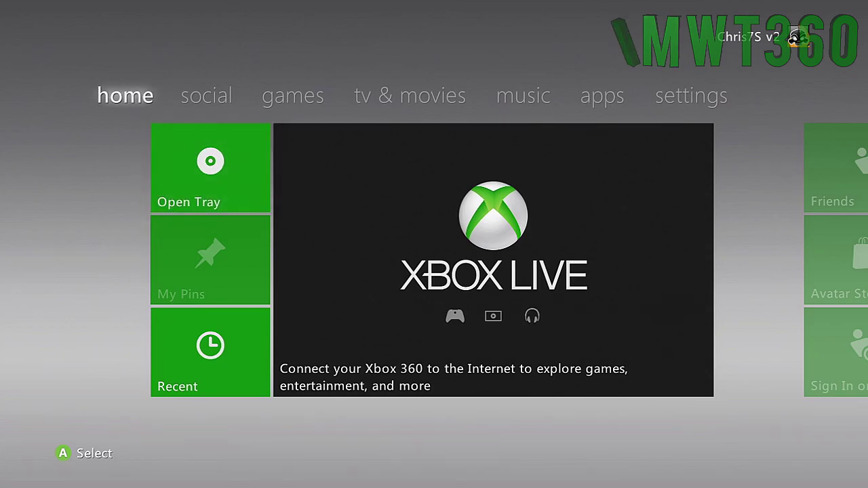
key("Right")
key("Right")
key("Right")
key("Right")
key("Right")
key("Right")
key("Down")
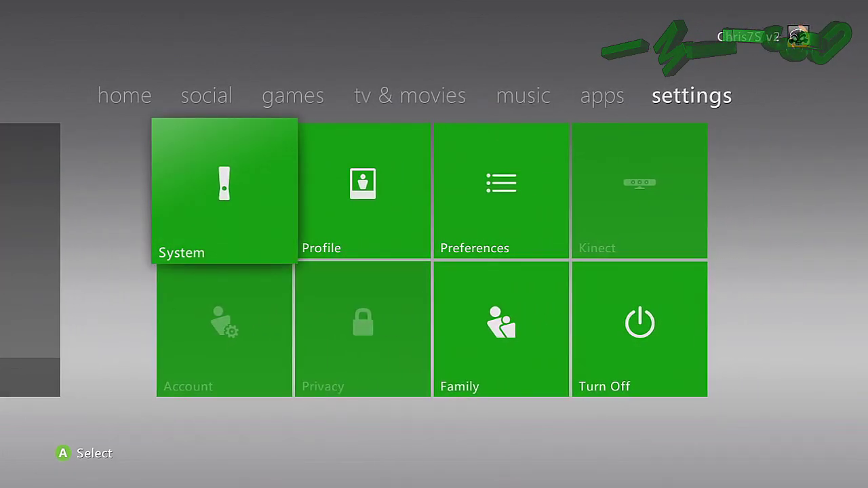
key("Return")
key("Down")
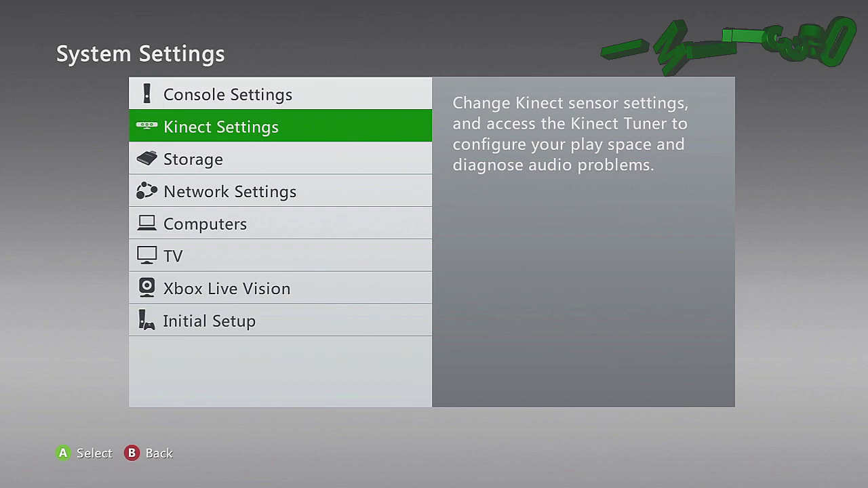
key("Up")
key("Return")
key("Down")
key("Up")
key("Up")
key("Up")
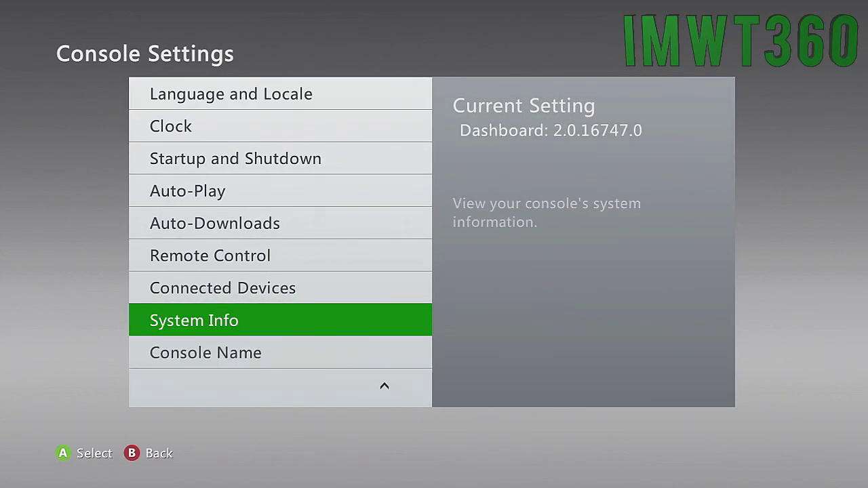
key("Down")
key("Down")
key("Escape")
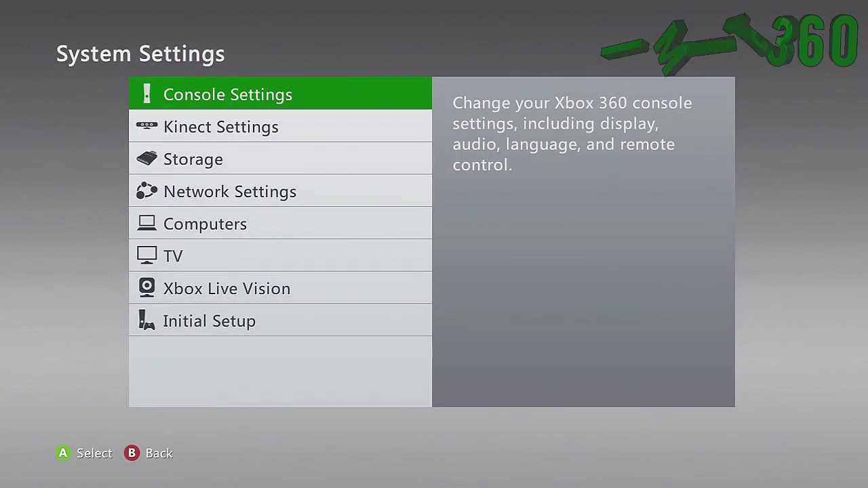
key("Escape")
key("Left")
key("Left")
key("Left")
key("Left")
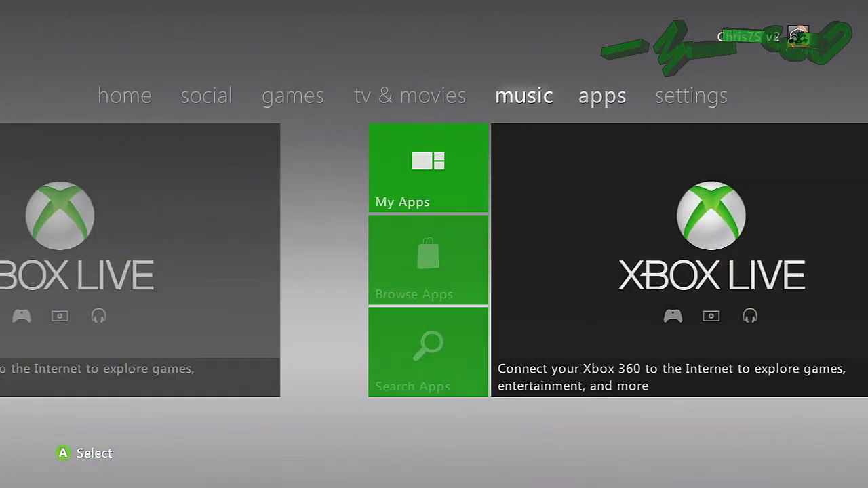
key("Left")
key("Down")
key("Down")
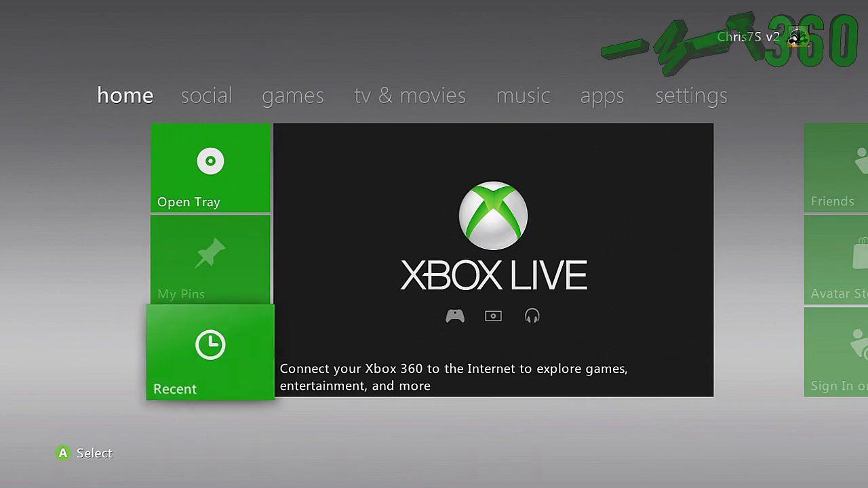
- Launch XeXMenu from Recent, browse to Hdd1 > RGH > Applications and highlight Flash360v1.0
key("Return")
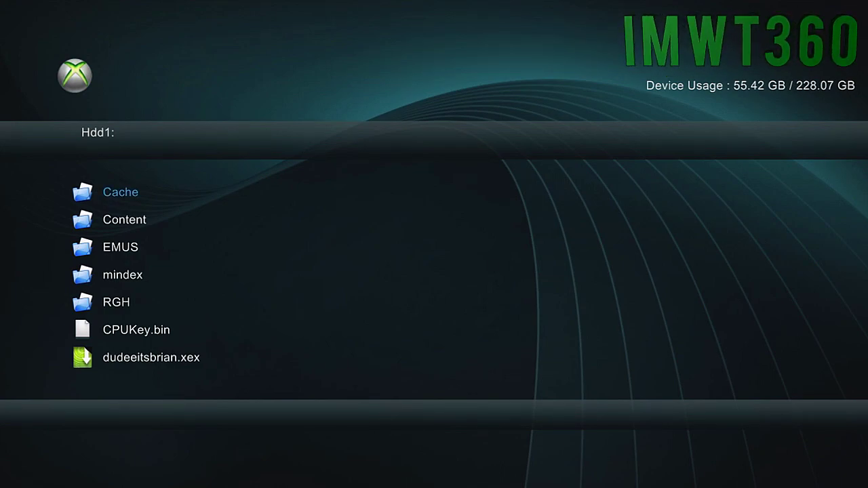
key("Return")
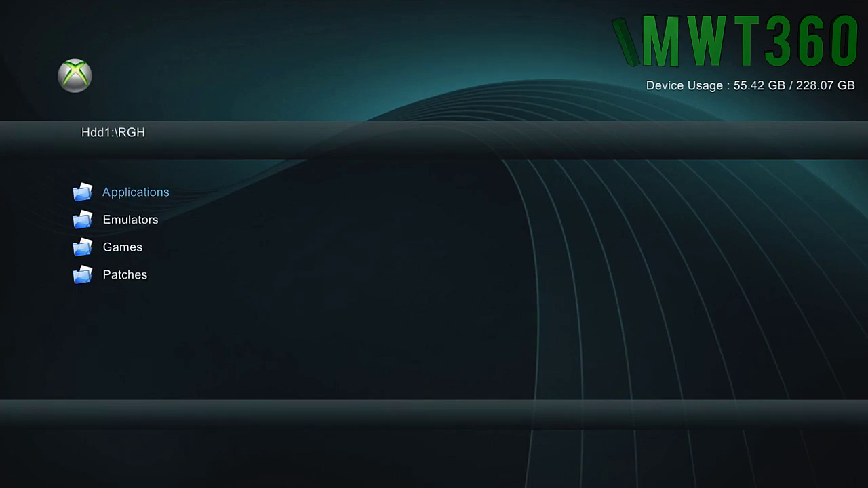
key("Return")
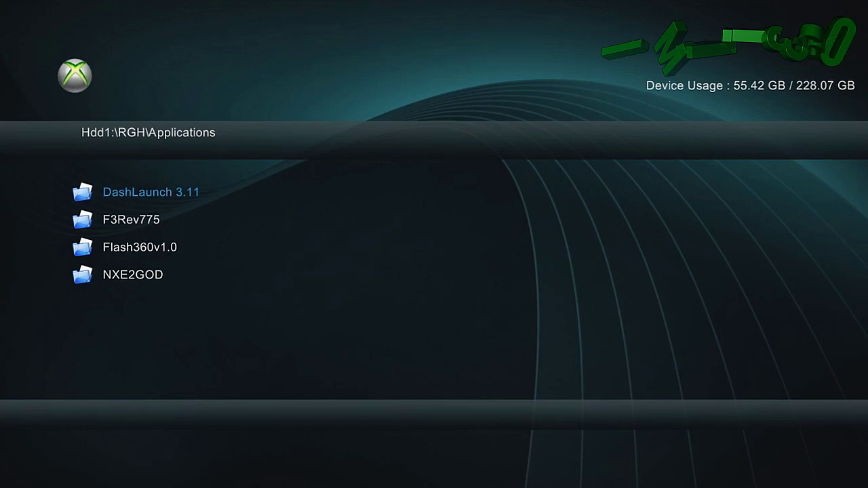
key("Down")
key("Down")
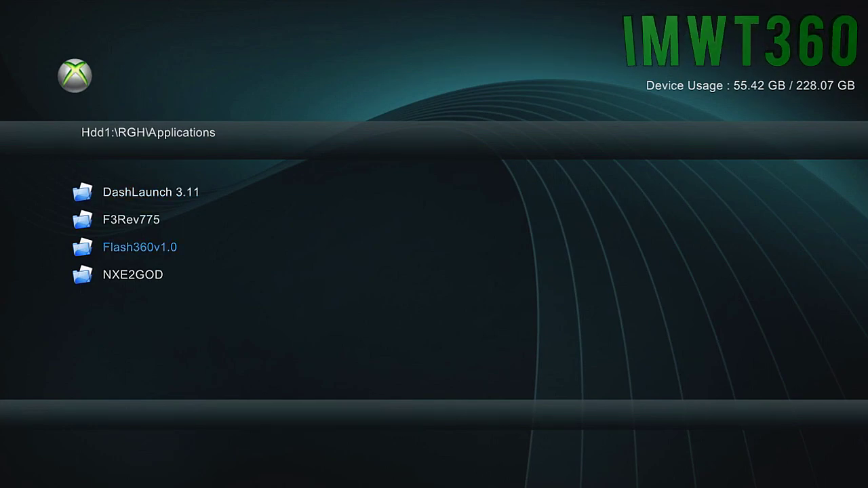
- Open the Flash360v1.0 folder to reach Flash360.xex
key("Return")
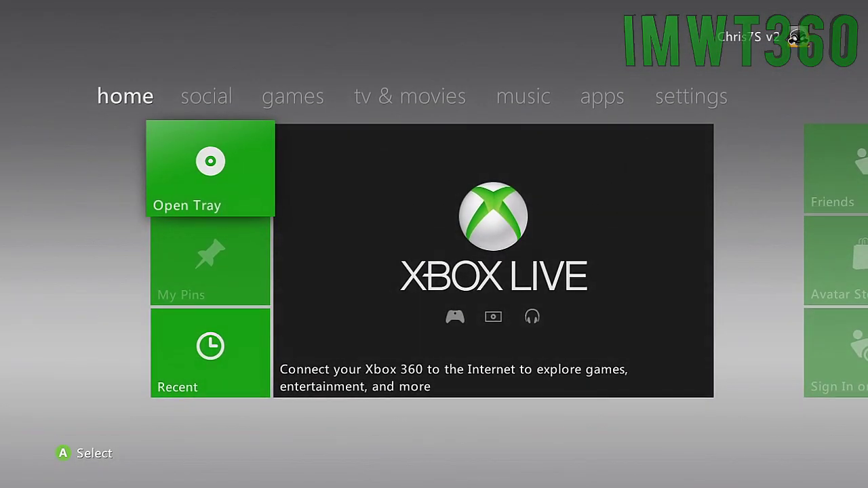
- Reopen XeXMenu and browse to Hdd1 > RGH > Applications > Flash360v1.0 to find flashdmp.bin
key("Down")
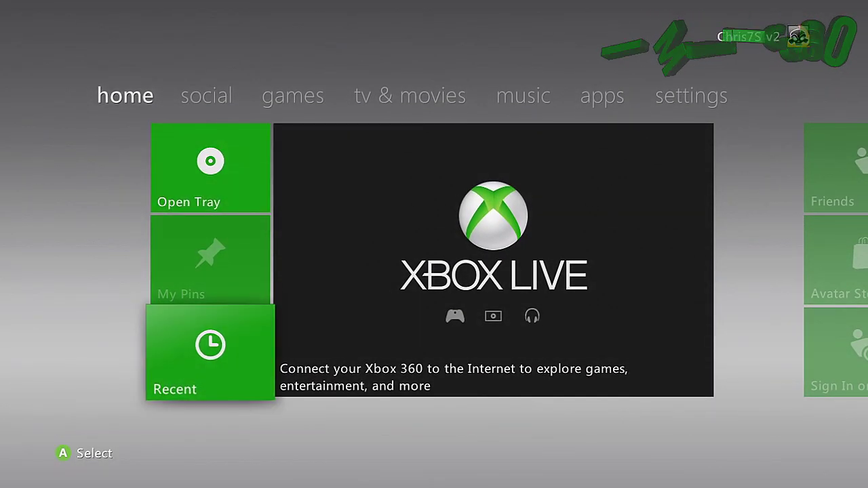
key("Return")
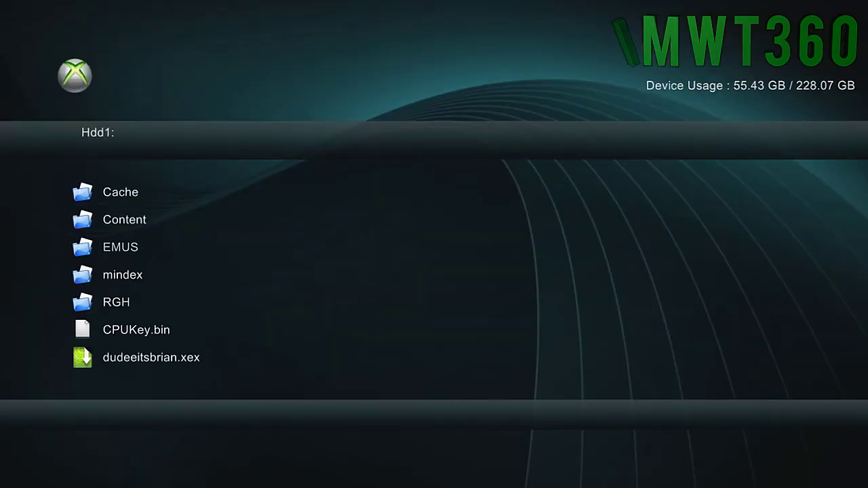
key("Return")
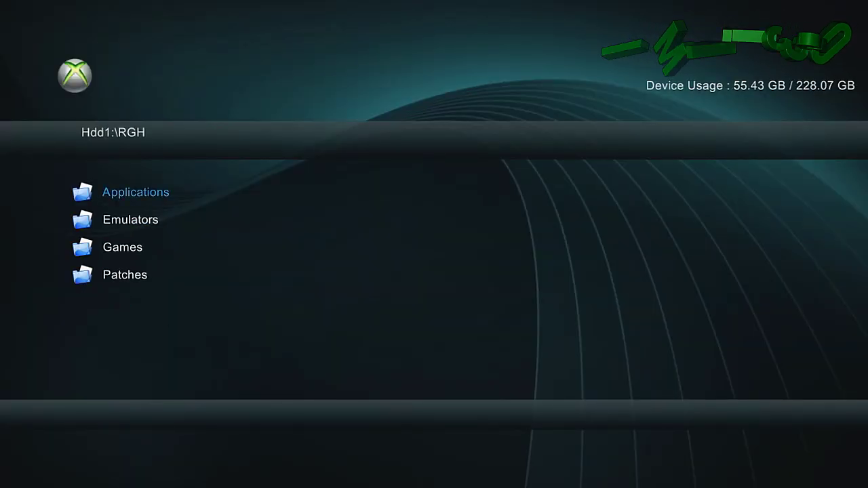
key("Return")
key("Down")
key("Down")
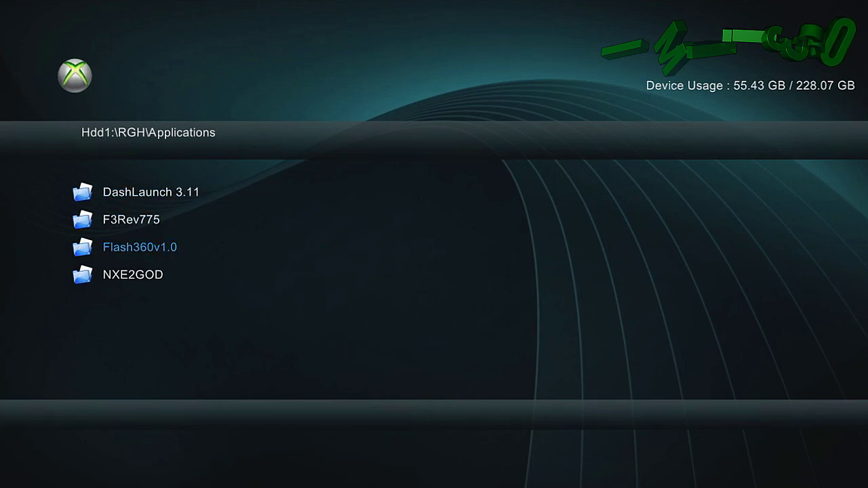
key("Return")
key("Down")
key("Down")
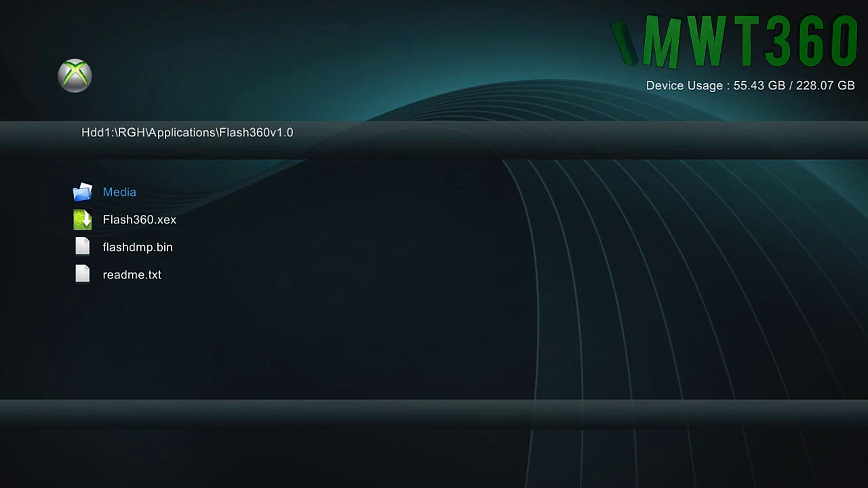
key("Up")
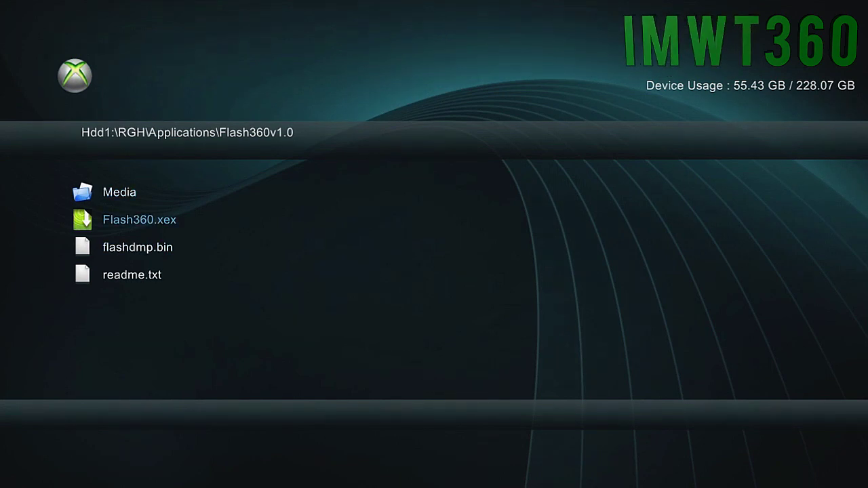
key("Up")
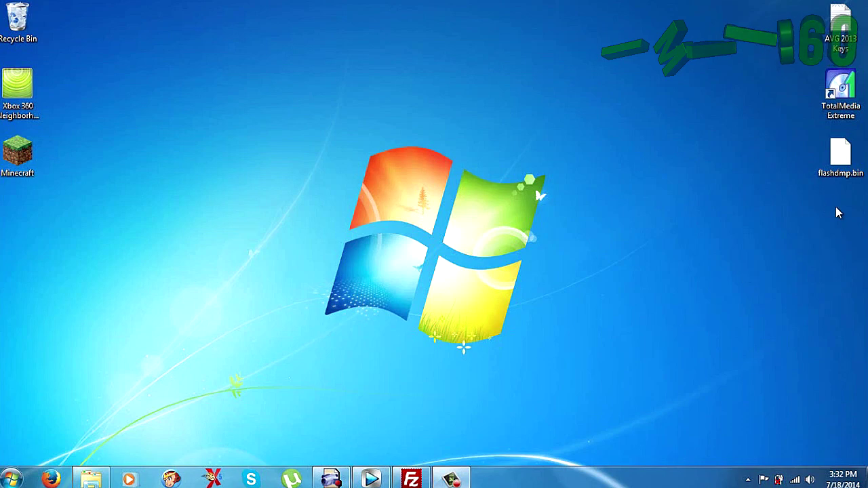
left_click(840, 156)
left_click(760, 224)
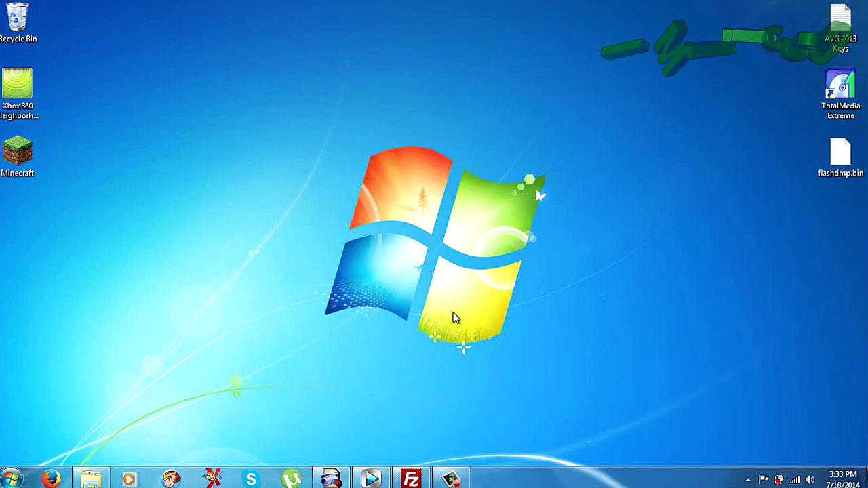
- Open the nested xeBuild_GUI_2.093 (16756) folders and run xeBuild GUI 2.0 as administrator
left_click(91, 480)
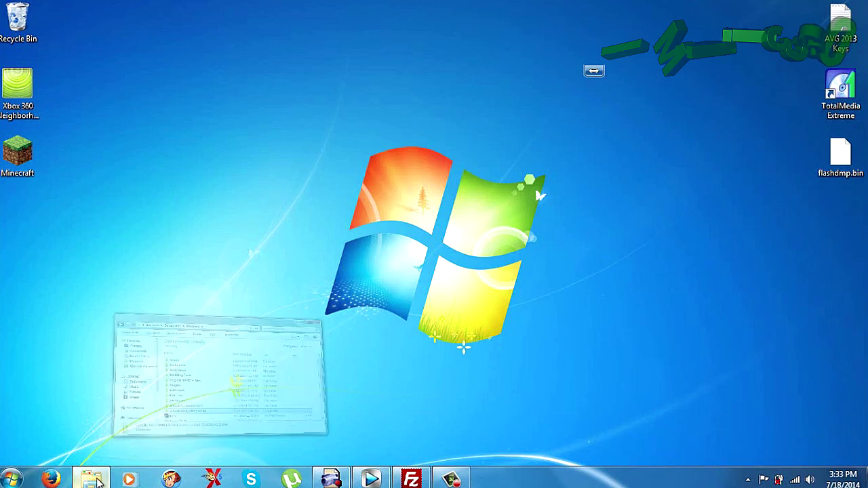
double_click(367, 325)
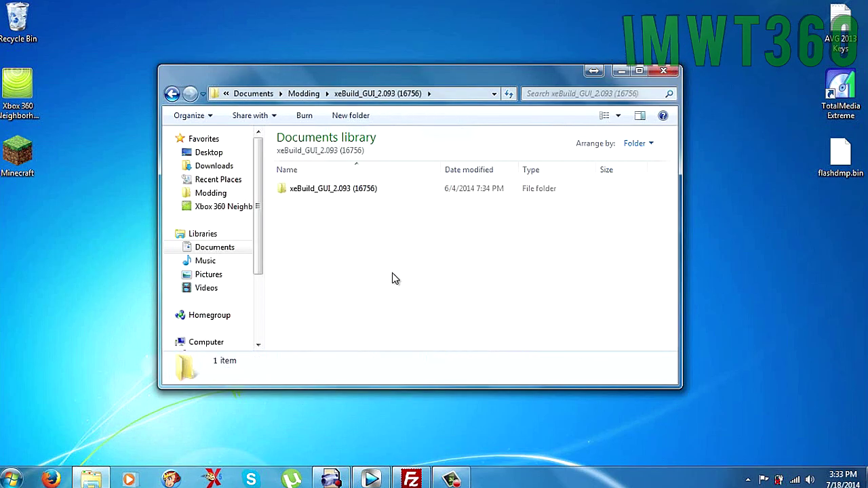
double_click(339, 193)
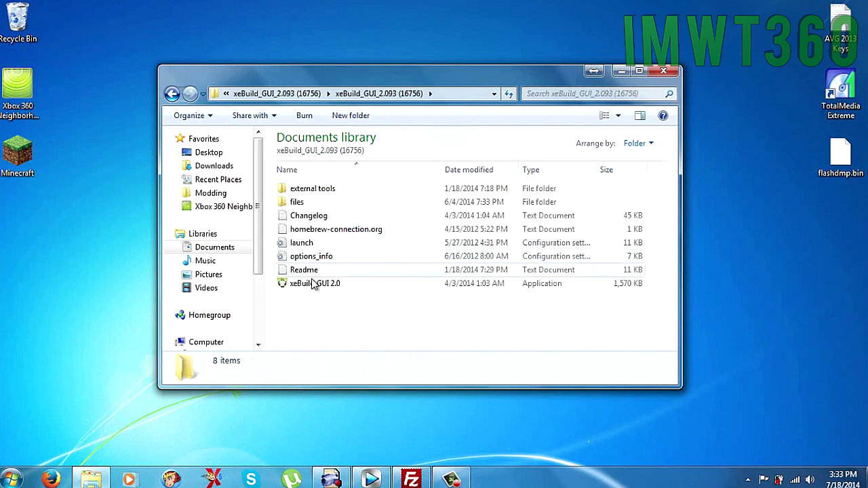
right_click(309, 287)
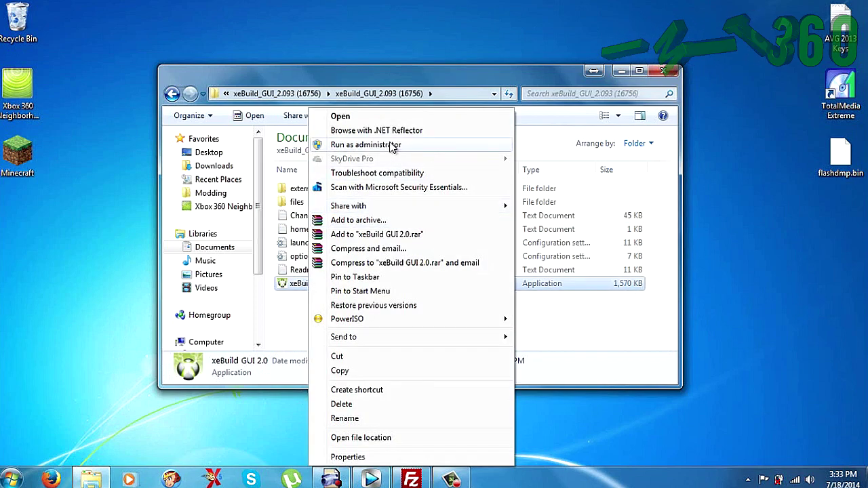
left_click(392, 145)
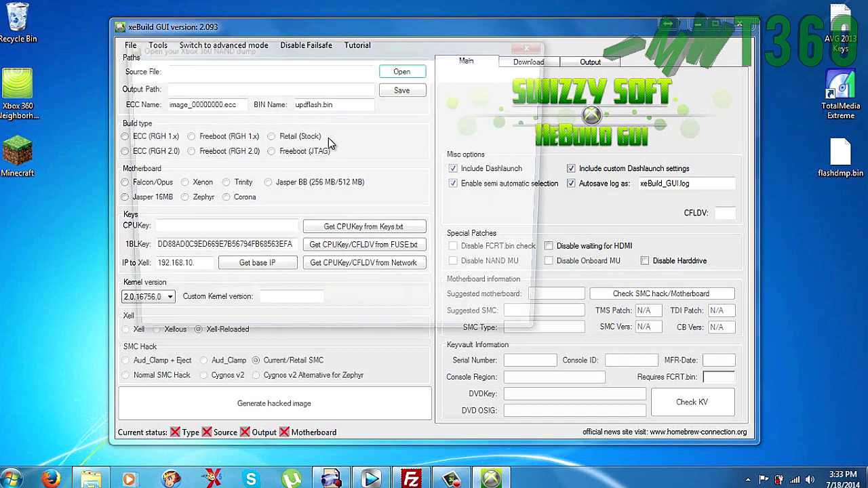
- Choose flashdmp.bin from the Desktop in the NAND dump dialog and open it
scroll(182, 129, "down", 3)
left_click(162, 116)
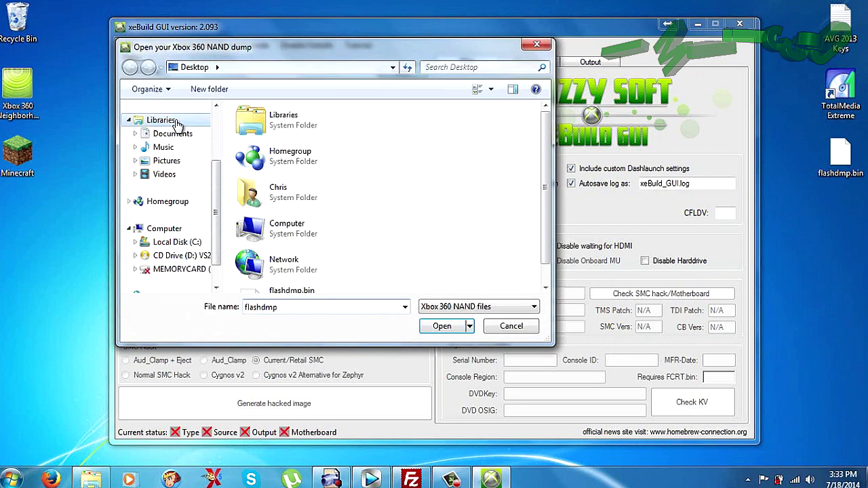
scroll(196, 156, "up", 3)
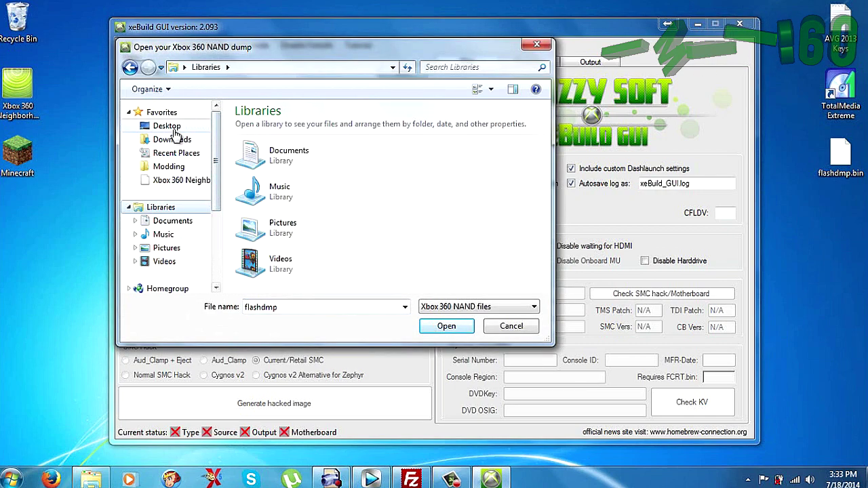
left_click(170, 127)
scroll(475, 224, "down", 1)
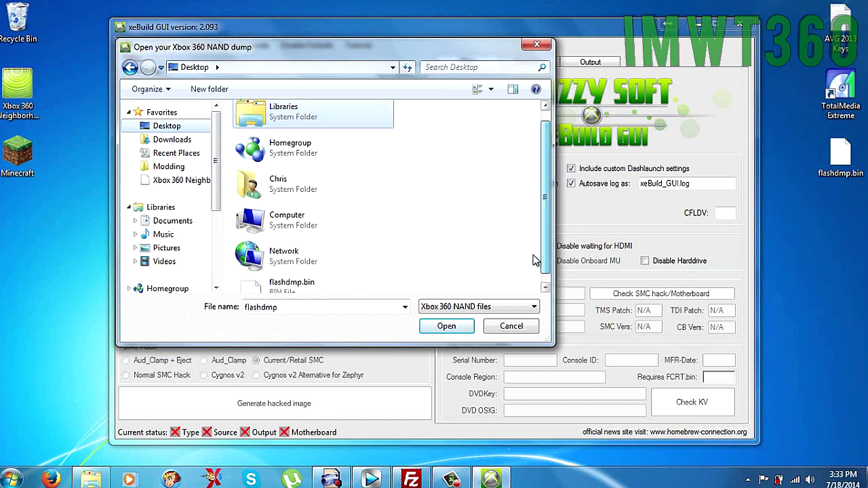
left_click(290, 277)
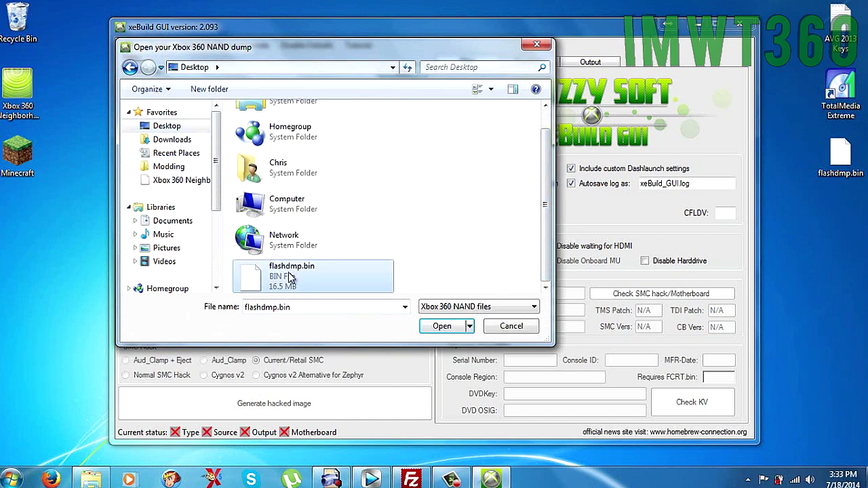
left_click(443, 327)
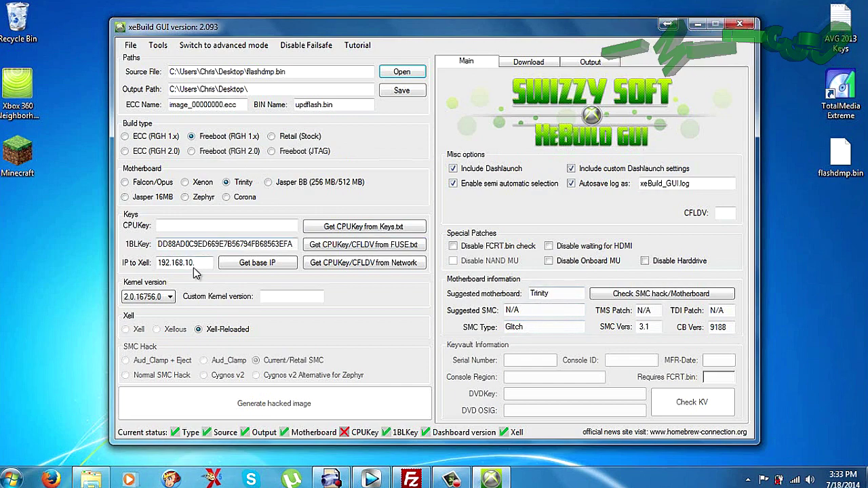
- Paste the console's CPU key, select kernel 2.0.16756.0 and generate the hacked image
left_click(221, 229)
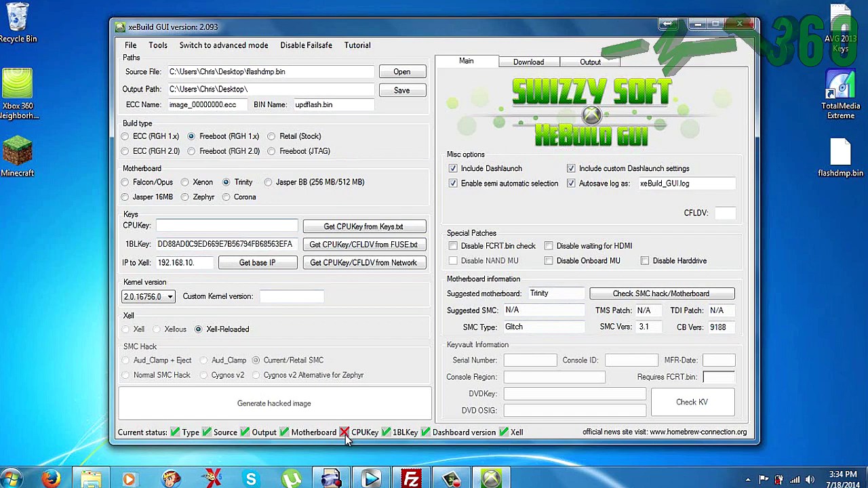
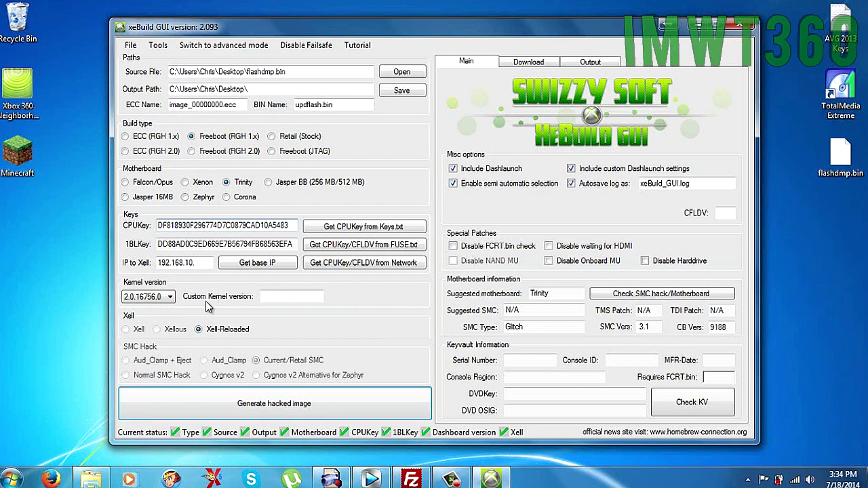
left_click(163, 297)
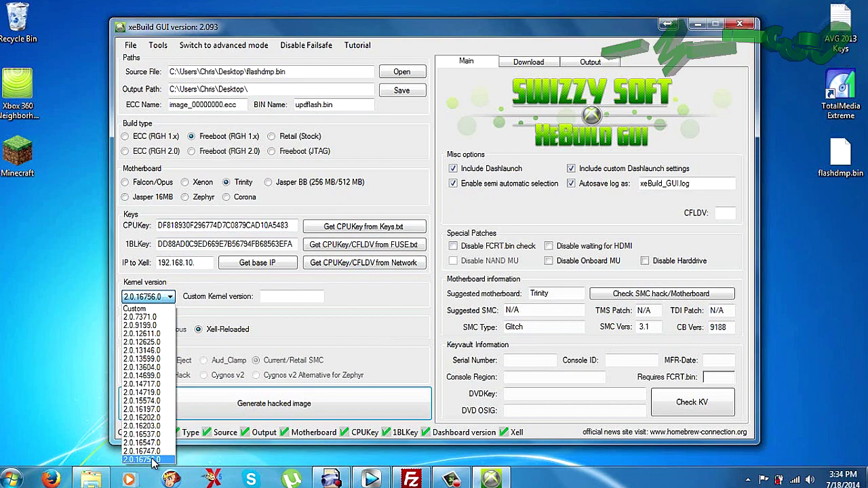
left_click(151, 460)
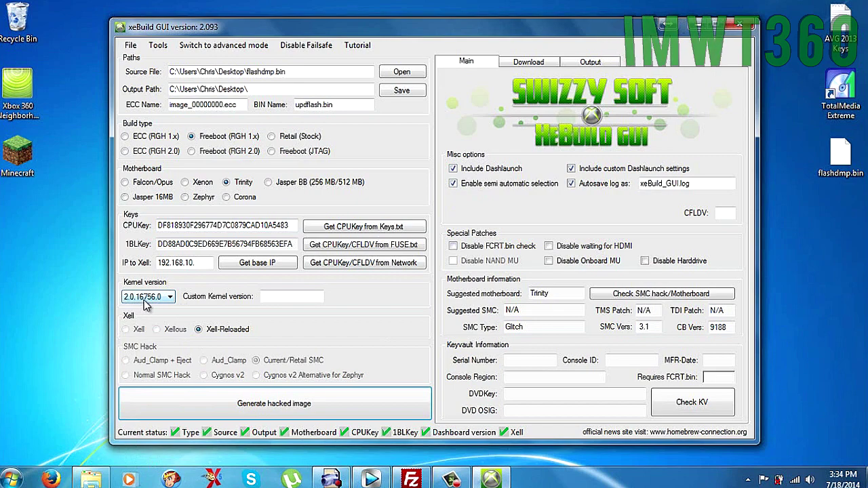
left_click(273, 404)
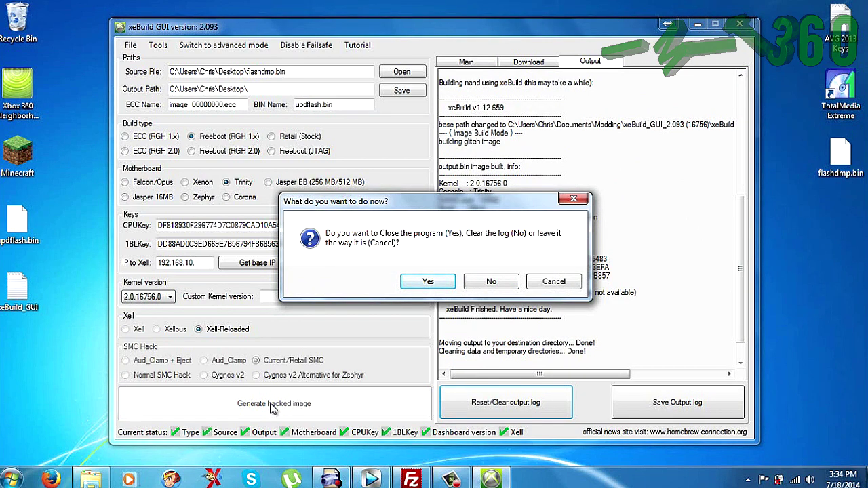
- Close xeBuild GUI with Yes once the updflash.bin build finishes
left_click(428, 281)
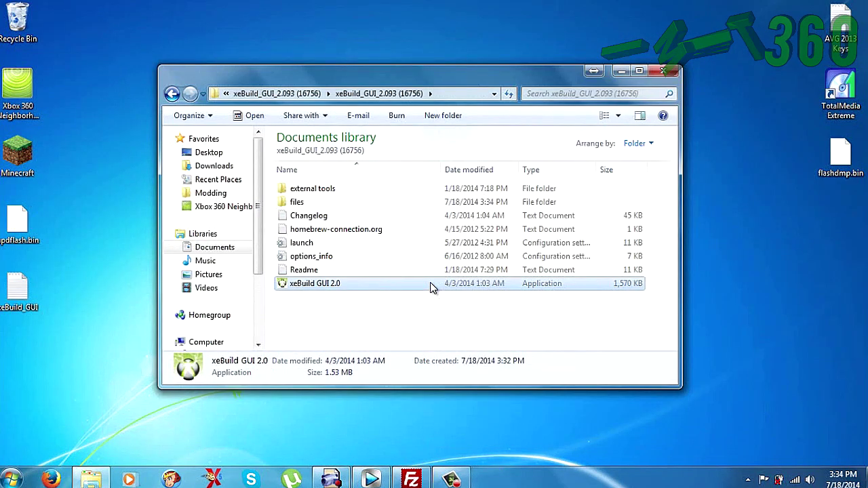
- Navigate via the breadcrumb to Modding and open XBLStealth > XBLStealth for 16756
left_click(378, 310)
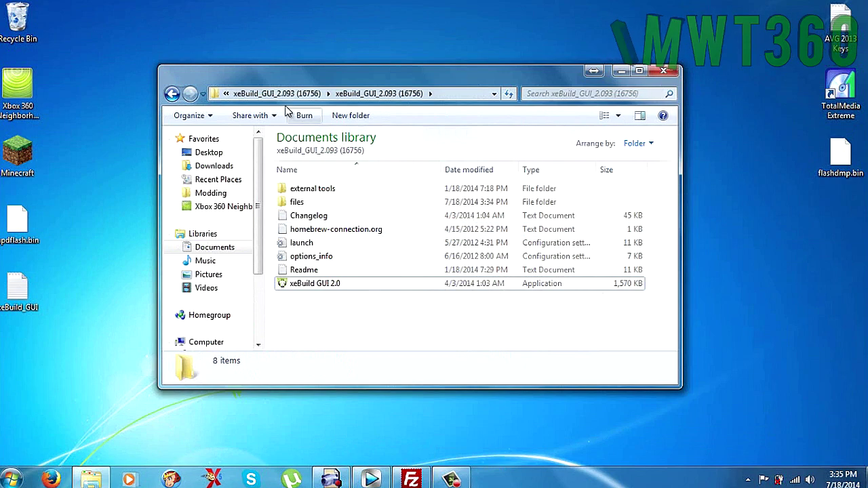
left_click(239, 94)
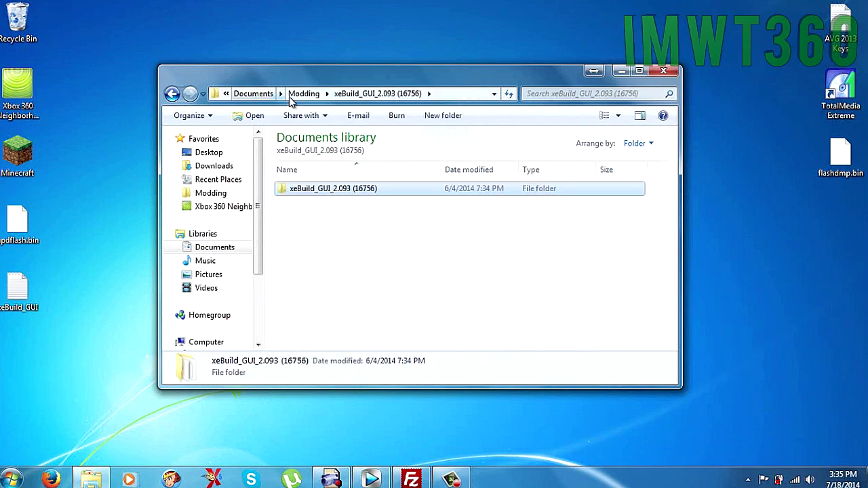
left_click(308, 97)
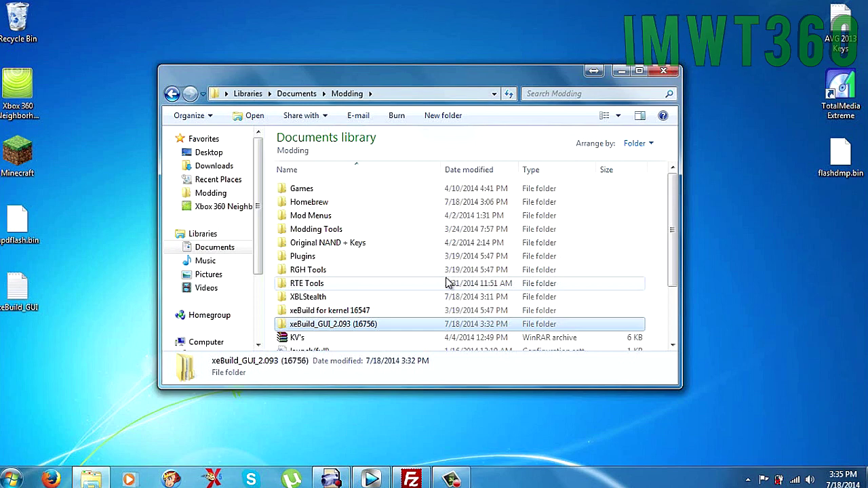
double_click(360, 297)
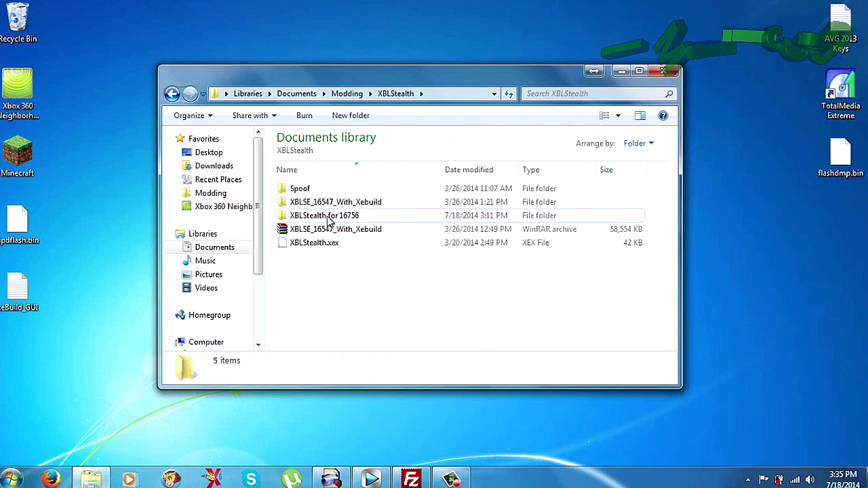
double_click(330, 217)
- Move XBLStealth.xex onto the desktop and close the Explorer window
left_click(331, 192)
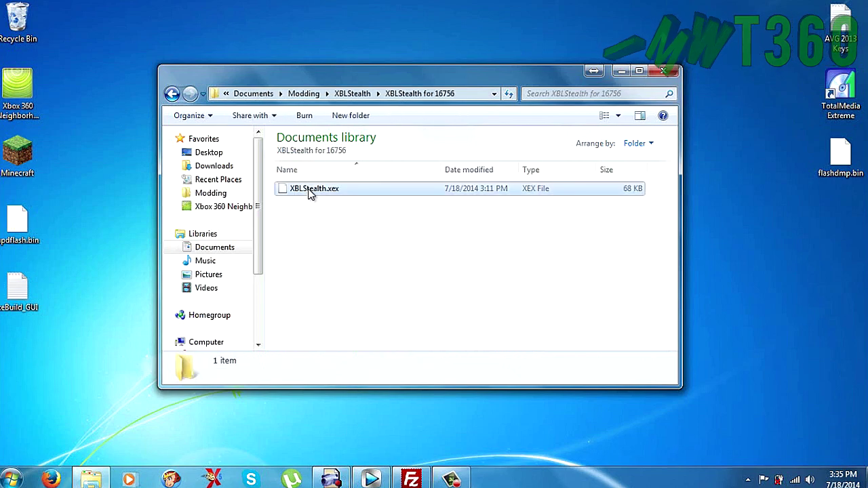
left_click_drag(327, 188, 830, 238)
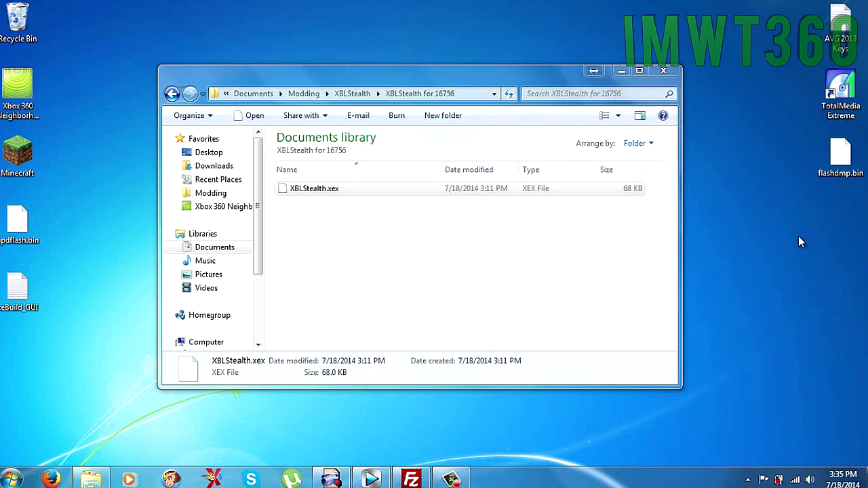
left_click(764, 236)
left_click(665, 71)
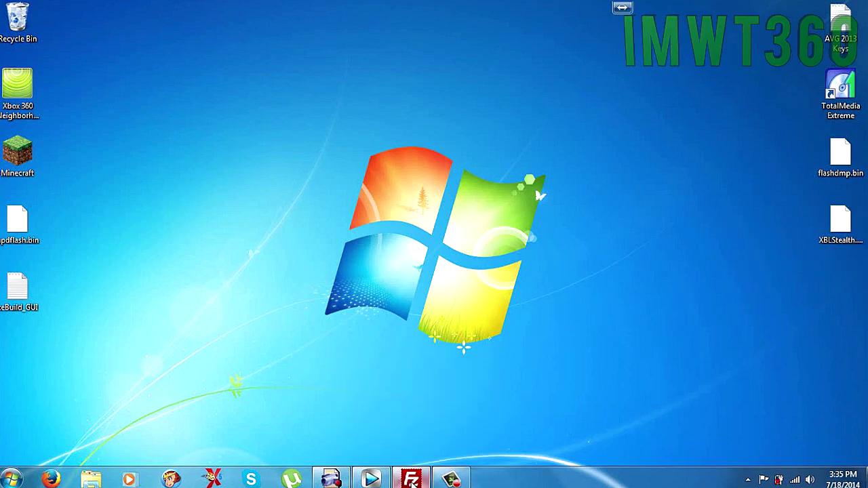
left_click(412, 481)
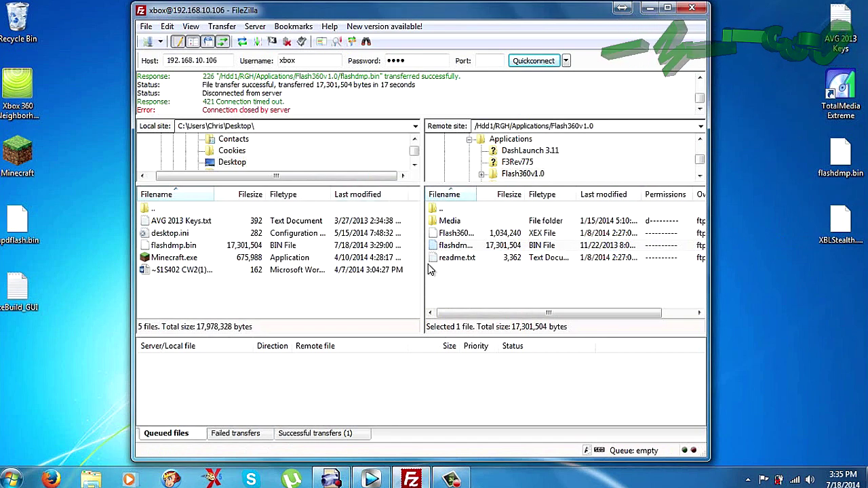
- Reconnect FileZilla to the Xbox with Quickconnect and open the Hdd1 folder
left_click(13, 112)
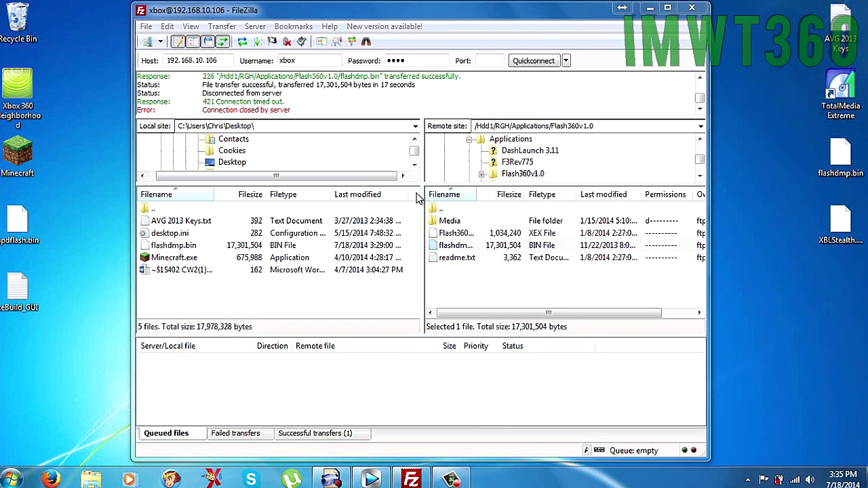
left_click(533, 61)
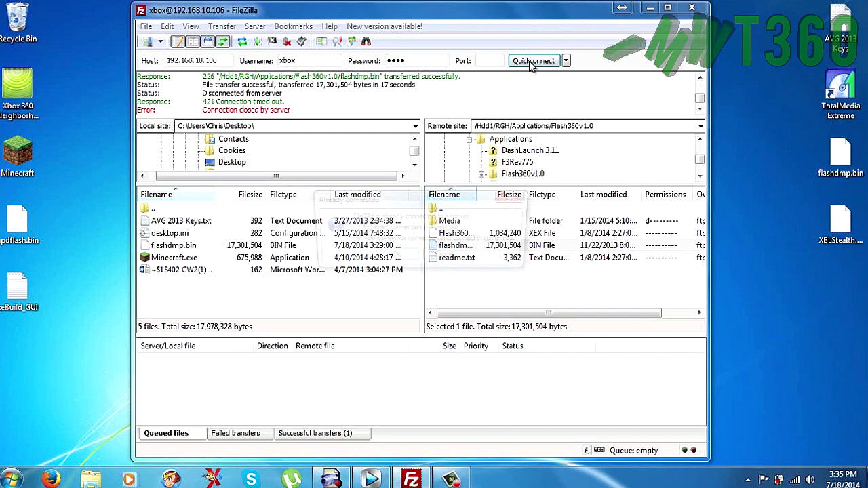
left_click(396, 258)
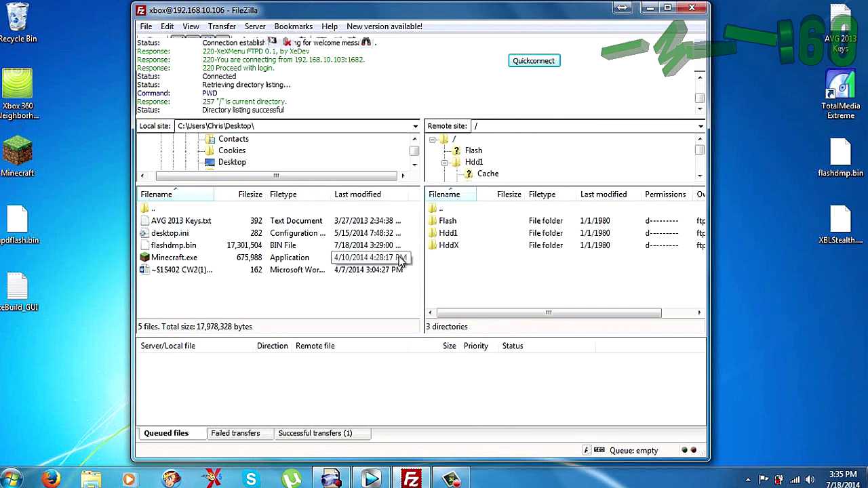
double_click(447, 236)
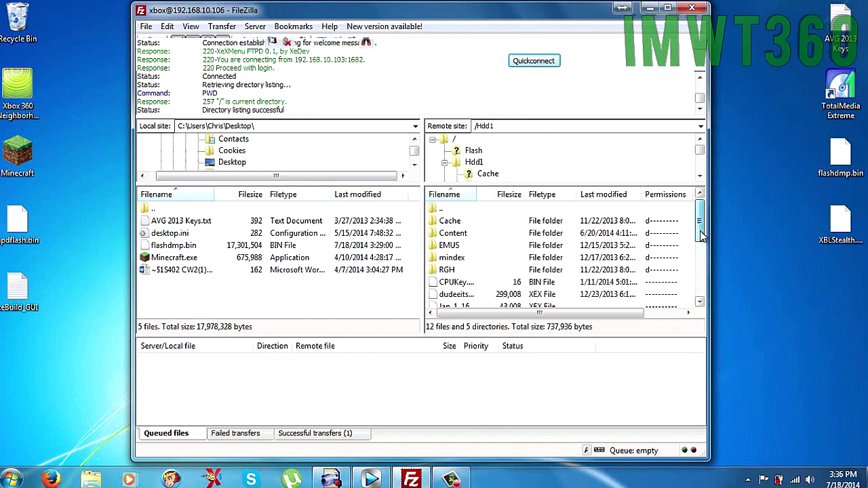
- Upload XBLStealth.xex from the desktop into the console's /Hdd1 folder
left_click_drag(701, 232, 697, 275)
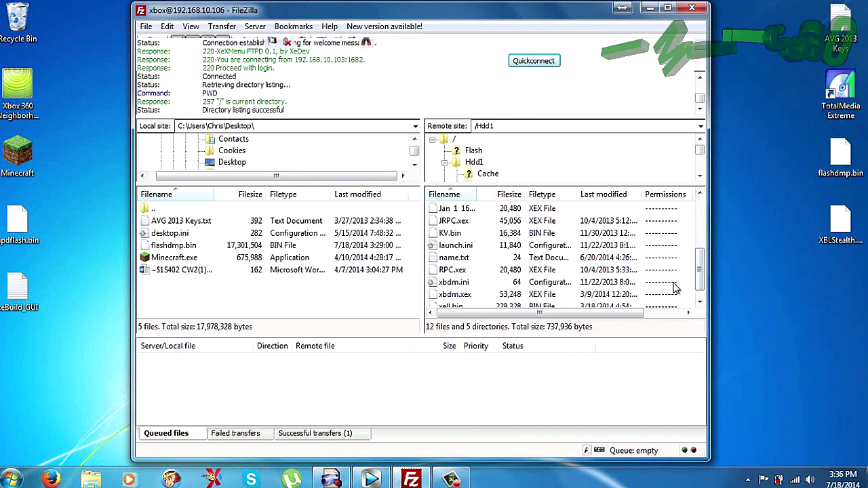
left_click_drag(702, 275, 701, 294)
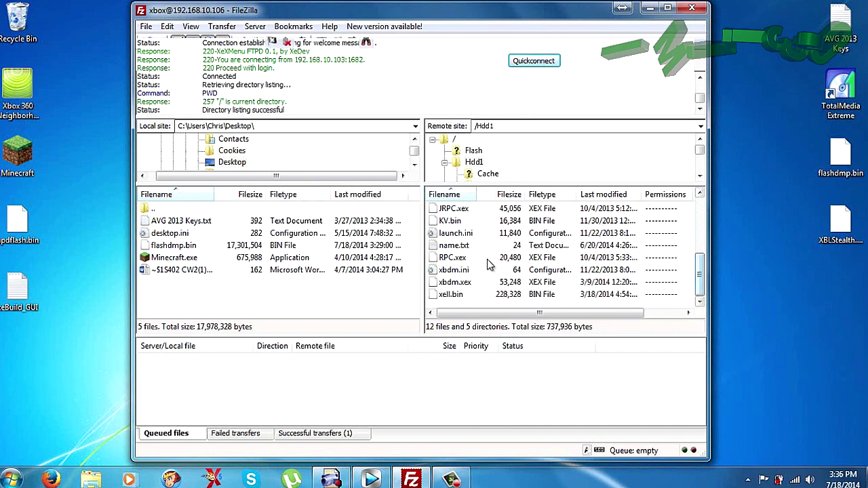
left_click_drag(840, 224, 643, 300)
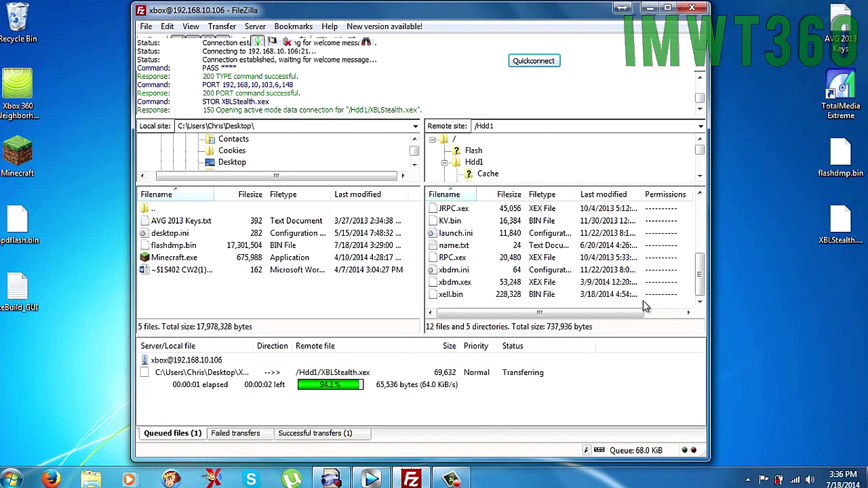
left_click_drag(703, 284, 702, 238)
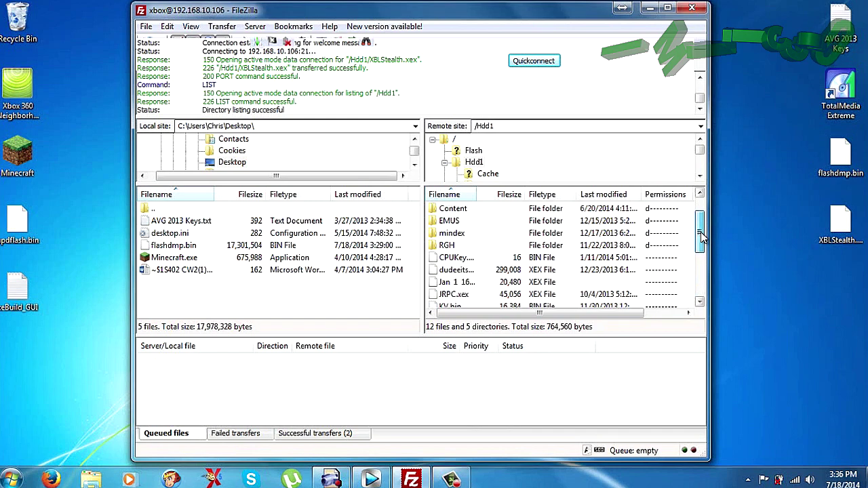
- Upload updflash.bin into the console's RGH/Applications/Flash360v1.0 folder, then minimize FileZilla
double_click(475, 245)
double_click(470, 224)
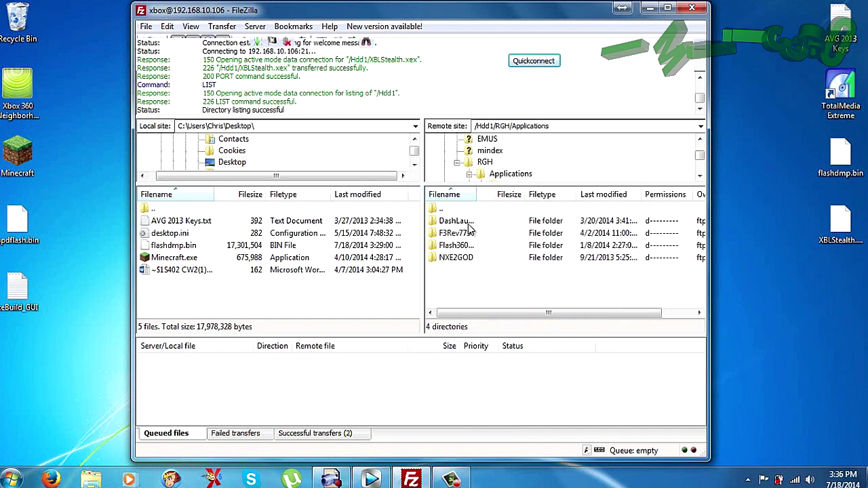
double_click(458, 246)
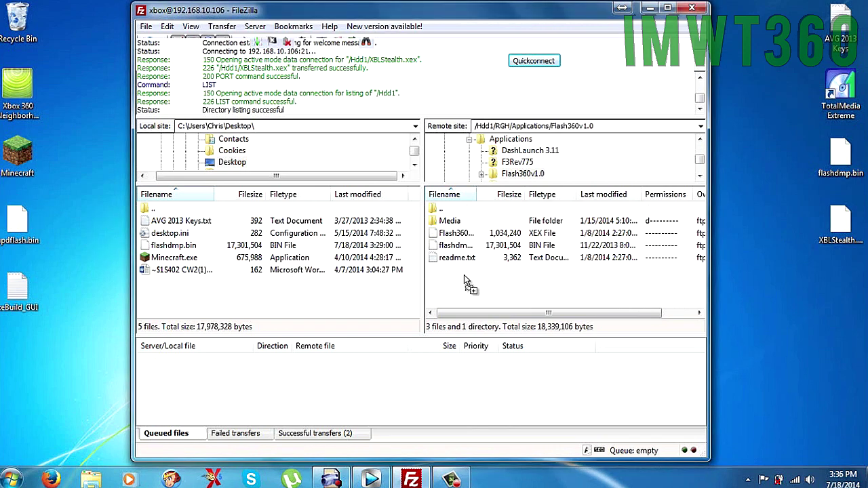
left_click_drag(464, 275, 464, 275)
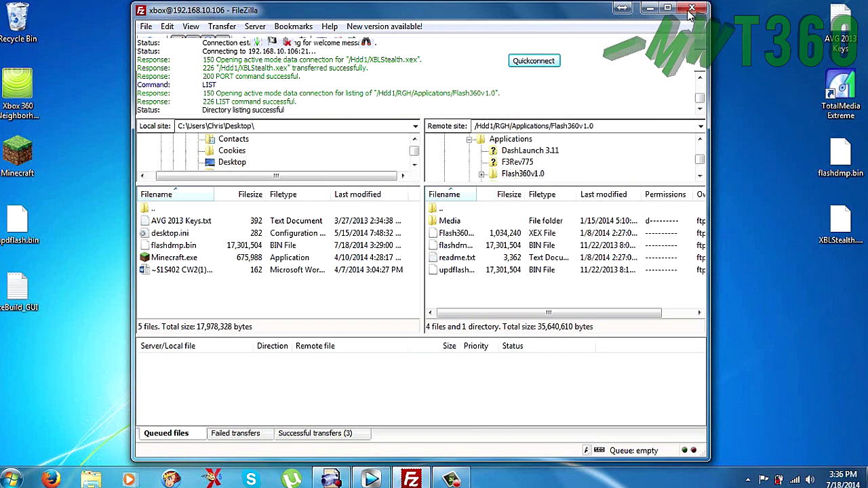
left_click(650, 7)
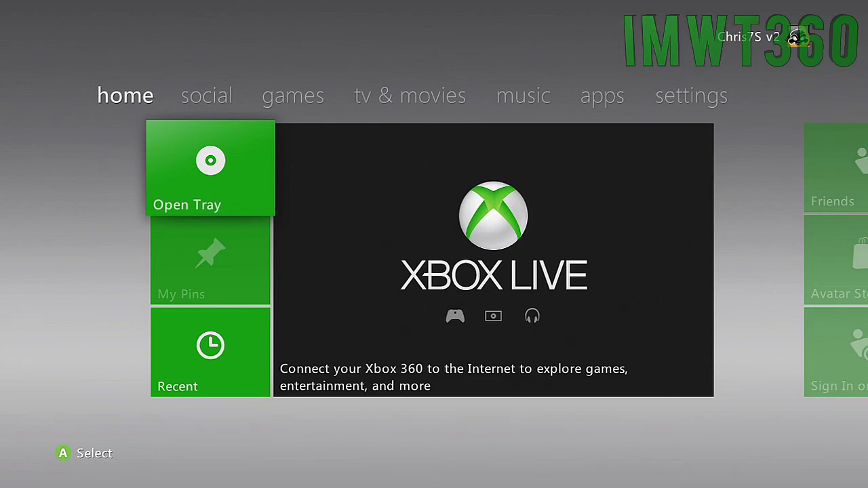
- Launch XeXMenu from Recent and browse Hdd1\RGH\Applications\Flash360v1.0 down to updflash.bin
key("Down")
key("Down")
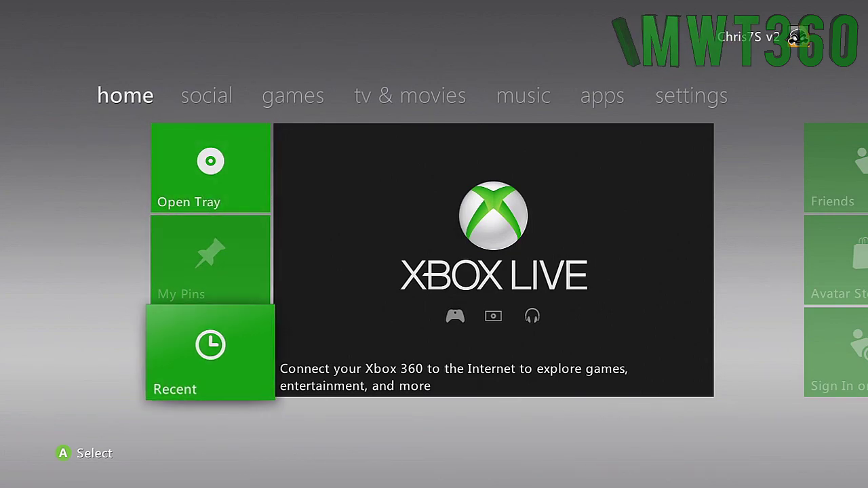
key("Return")
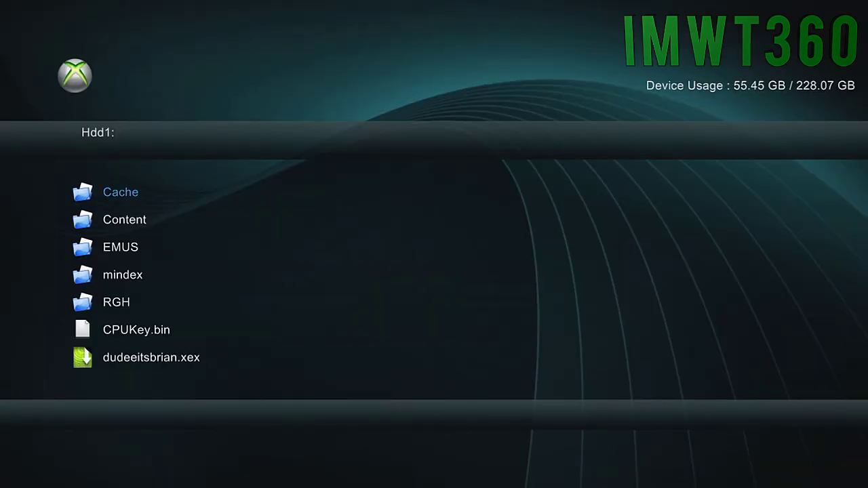
key("Down")
key("Down")
key("Down")
key("Down")
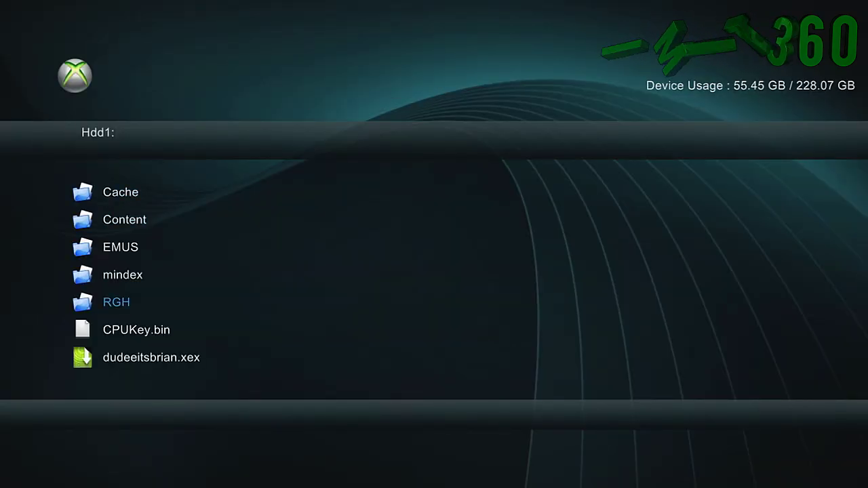
key("Return")
key("Down")
key("Return")
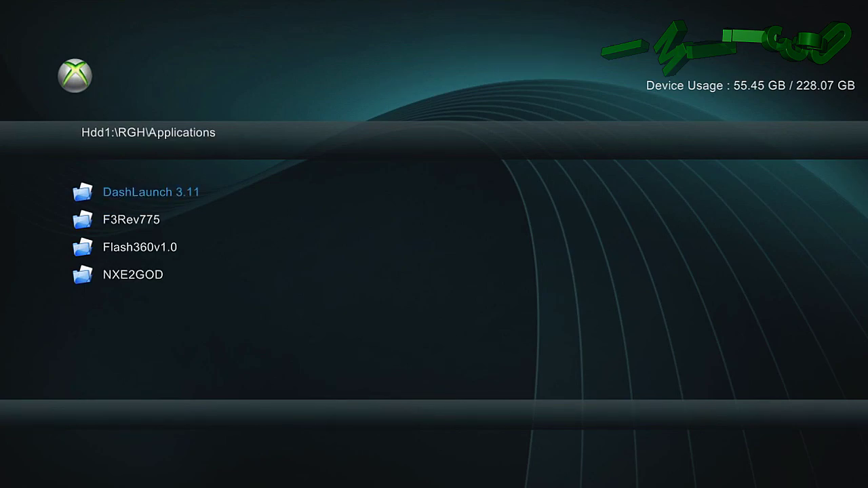
key("Return")
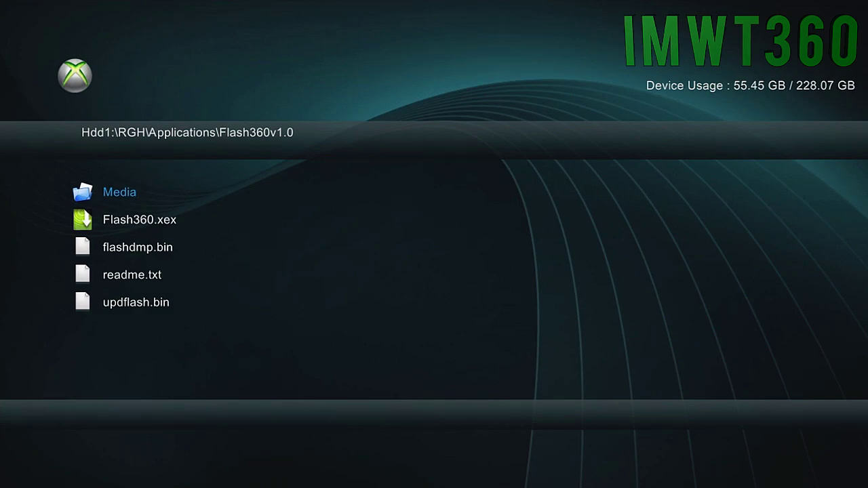
key("Down")
key("Down")
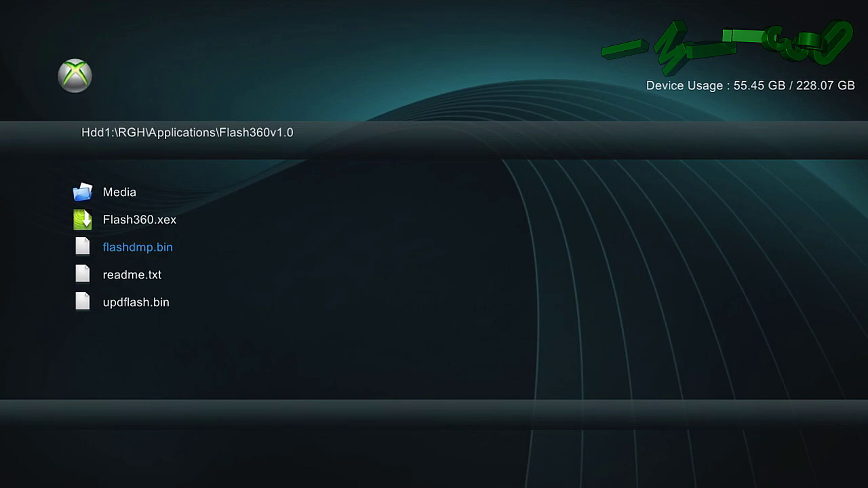
key("Down")
key("Down")
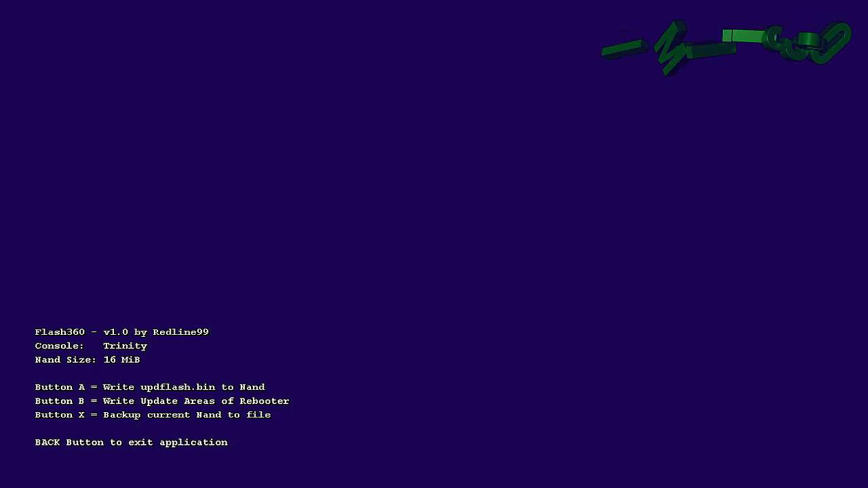
- Raw-flash updflash.bin to the NAND in Flash360, ignoring the ZeroPaired warning
key("a")
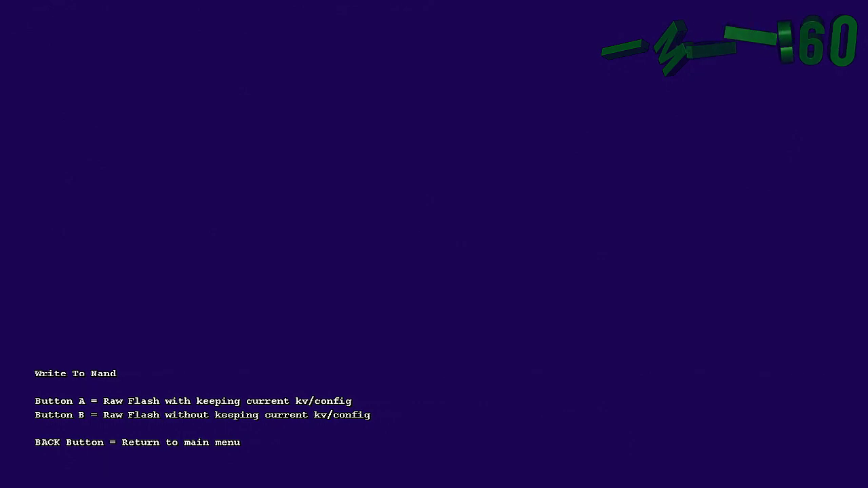
key("a")
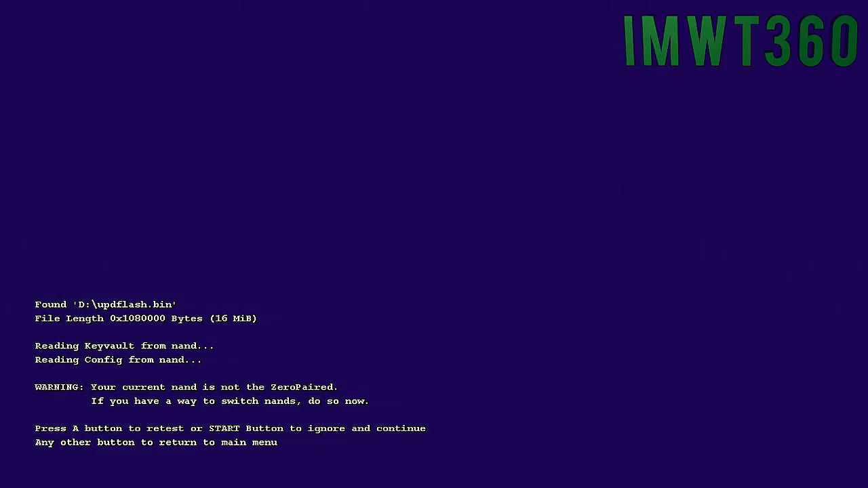
key("Return")
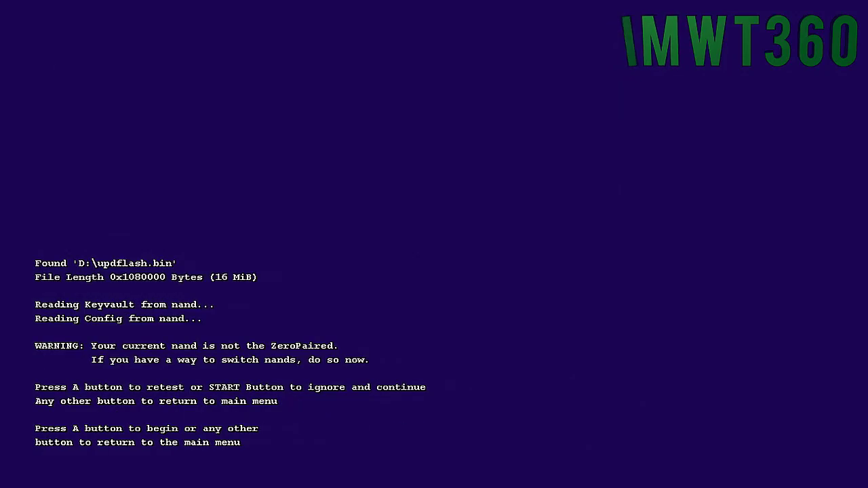
key("Return")
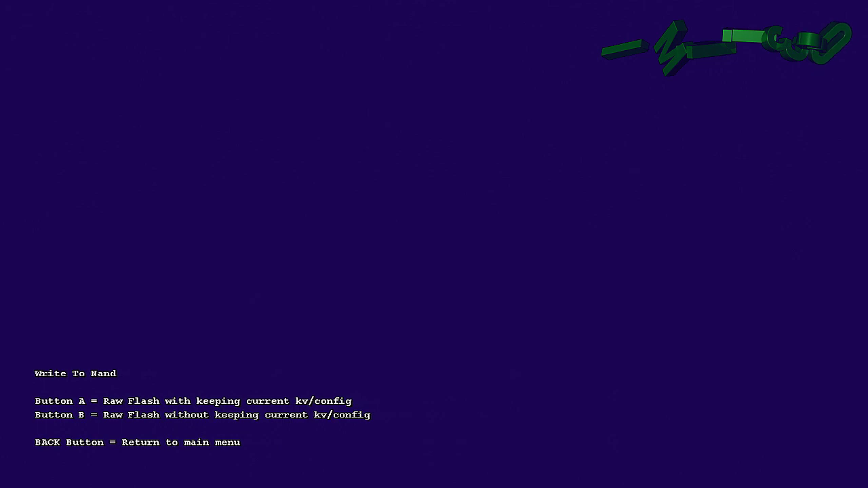
key("Return")
key("Return")
key("Return")
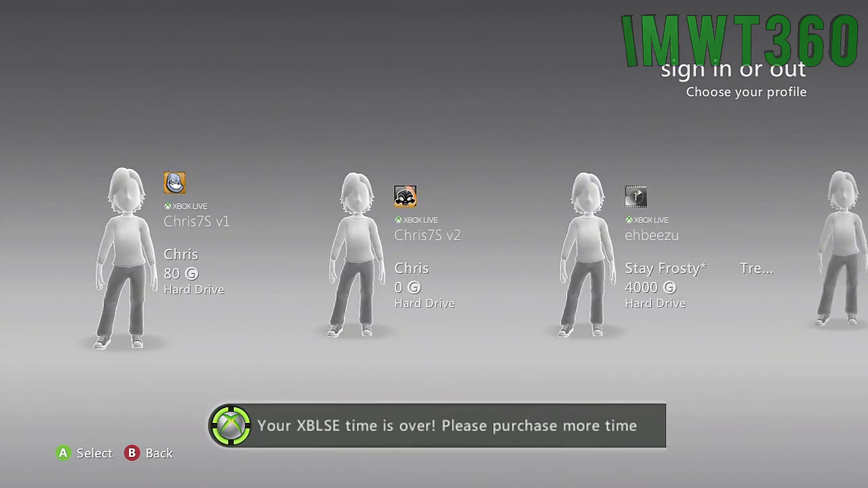
- Choose the second profile on the sign-in screen and sign in
key("Right")
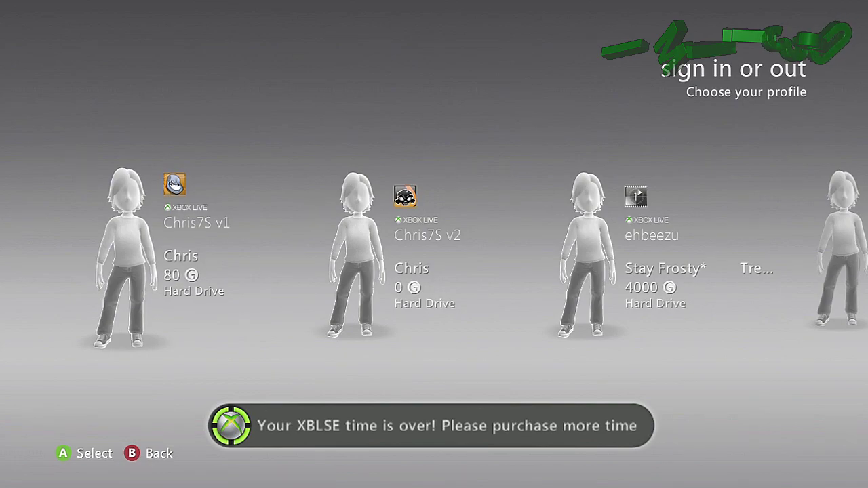
key("Return")
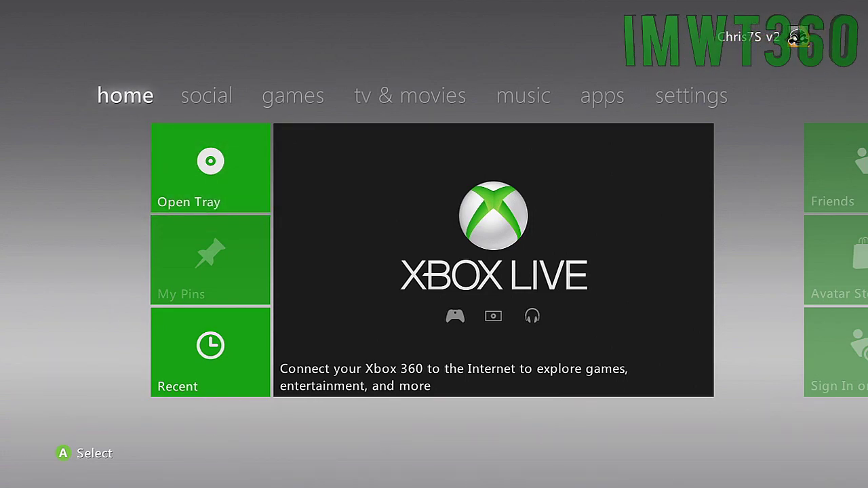
key("Right")
key("Right")
key("Right")
key("Right")
key("Right")
key("Right")
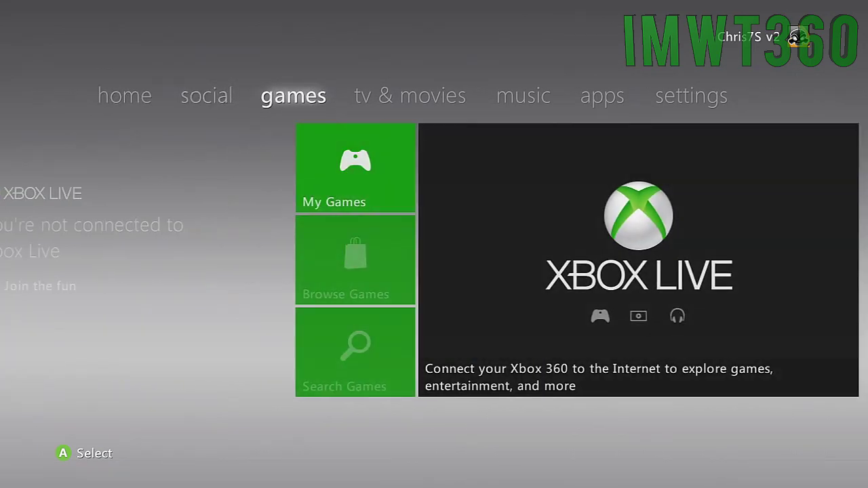
key("Down")
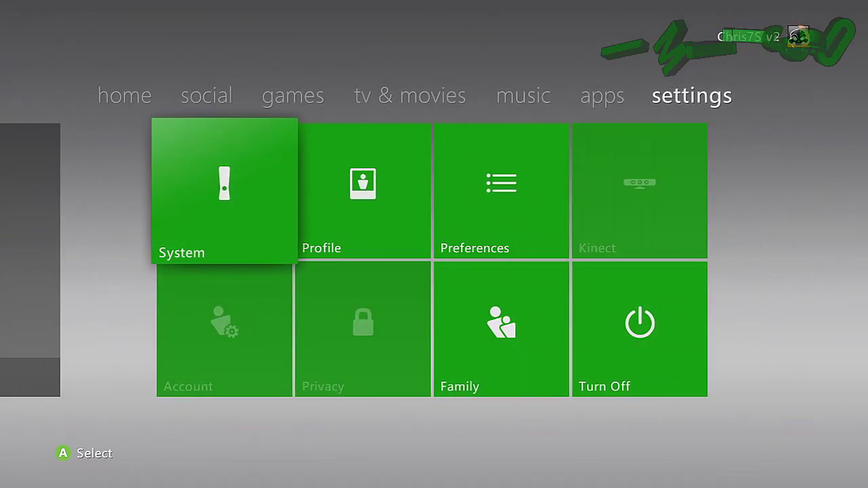
key("Return")
key("Down")
key("Up")
key("Return")
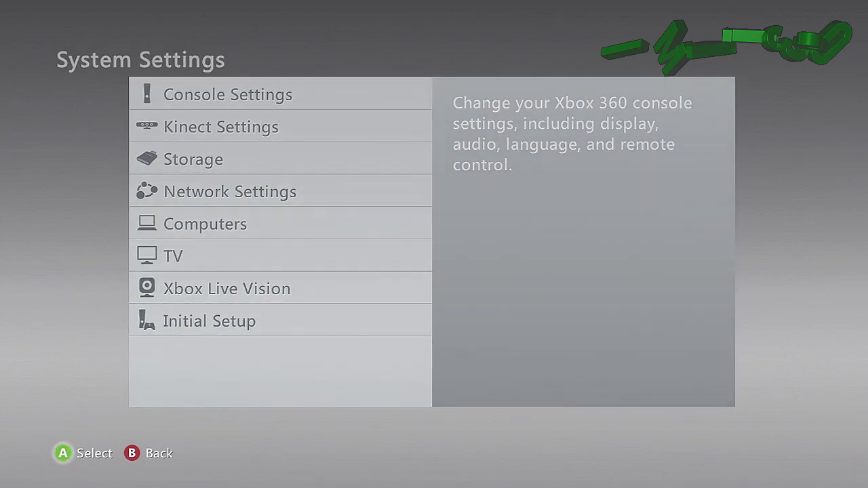
key("Up")
key("Up")
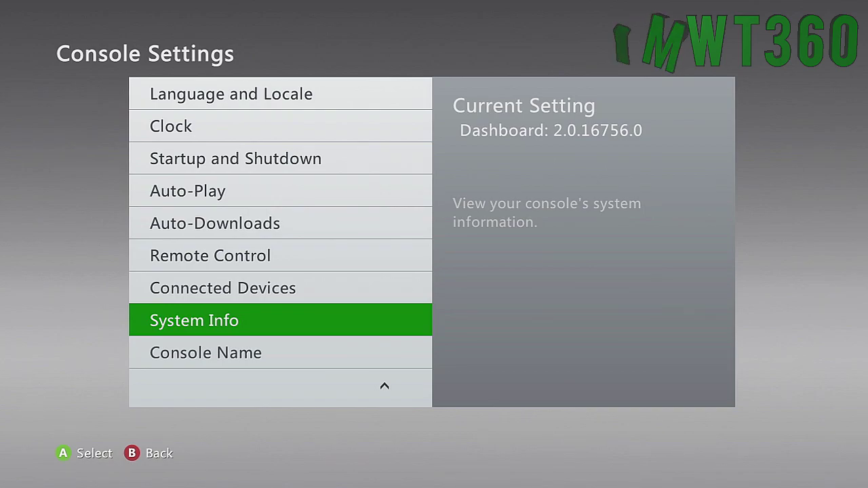
key("Down")
key("Down")
key("Escape")
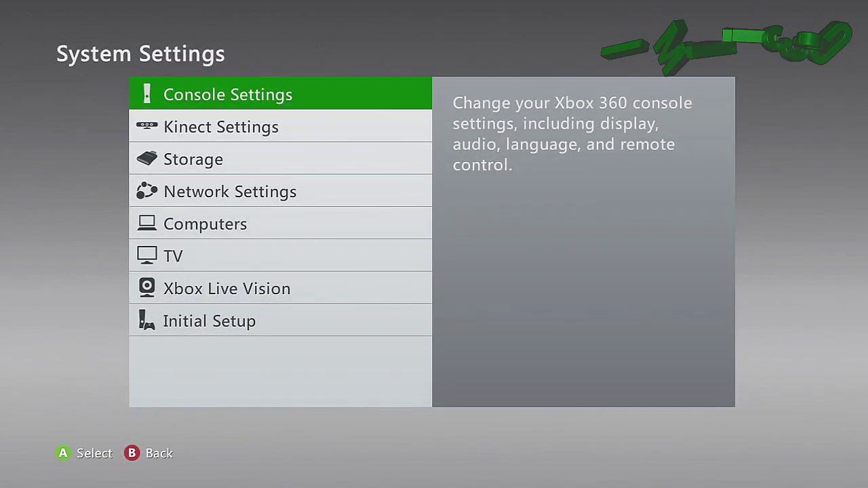
key("Escape")
key("Left")
key("Left")
key("Left")
key("Left")
key("Left")
key("Left")
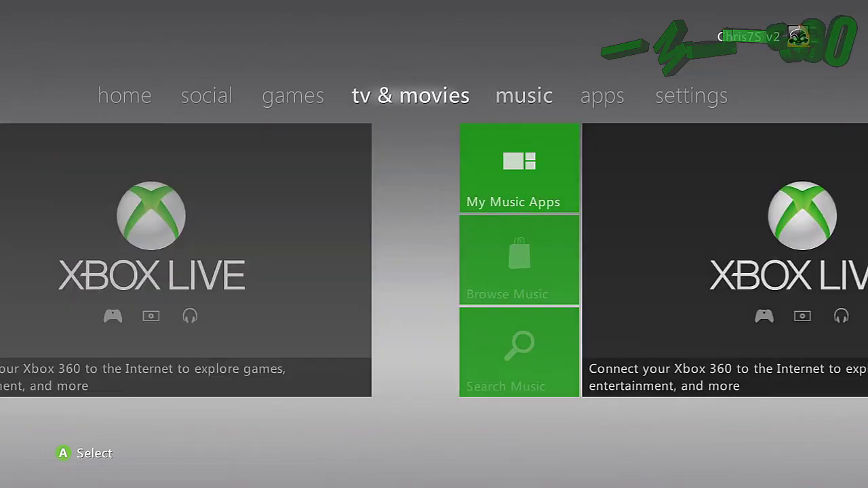